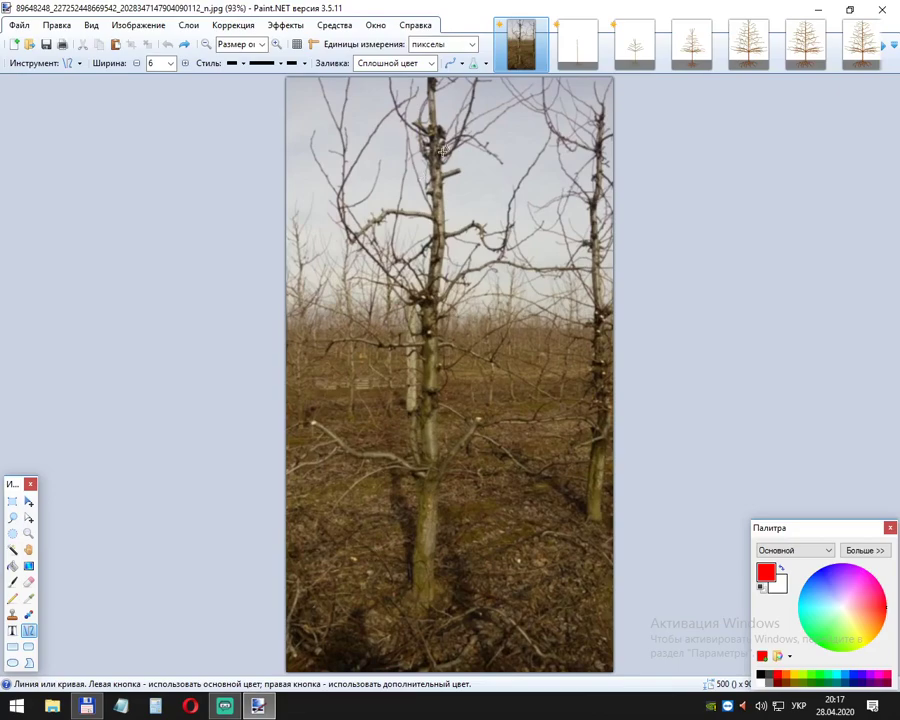
- In the 1-year tree picture (1 рік), draw a red cut line across the upper part of the trunk
click(579, 56)
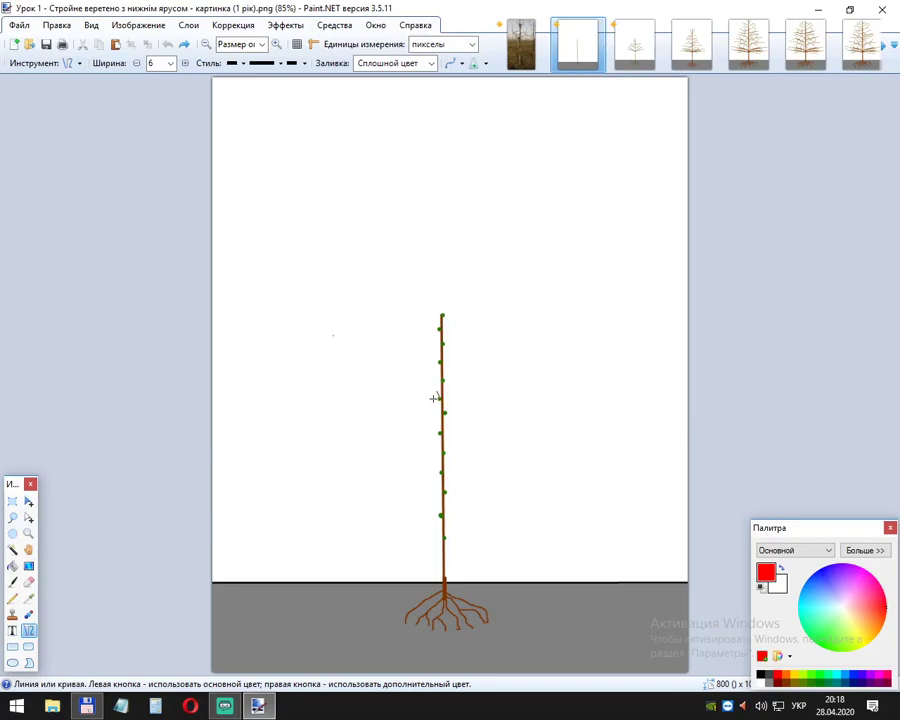
drag(426, 395, 457, 393)
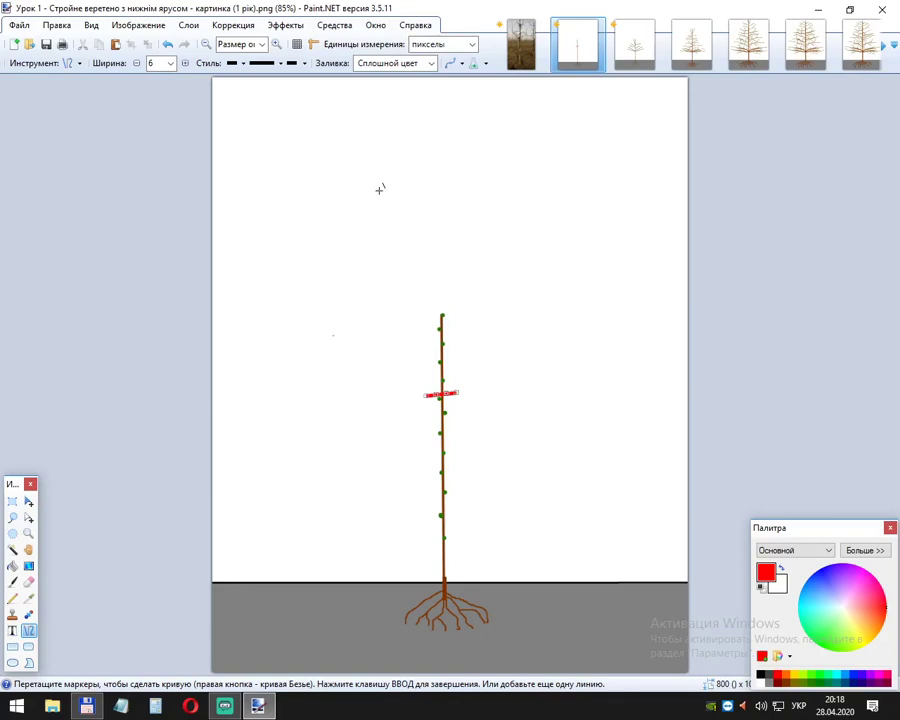
- In the 2-year tree picture (2 рік), draw red cut lines across the outer ends of the four lowest branches
click(632, 55)
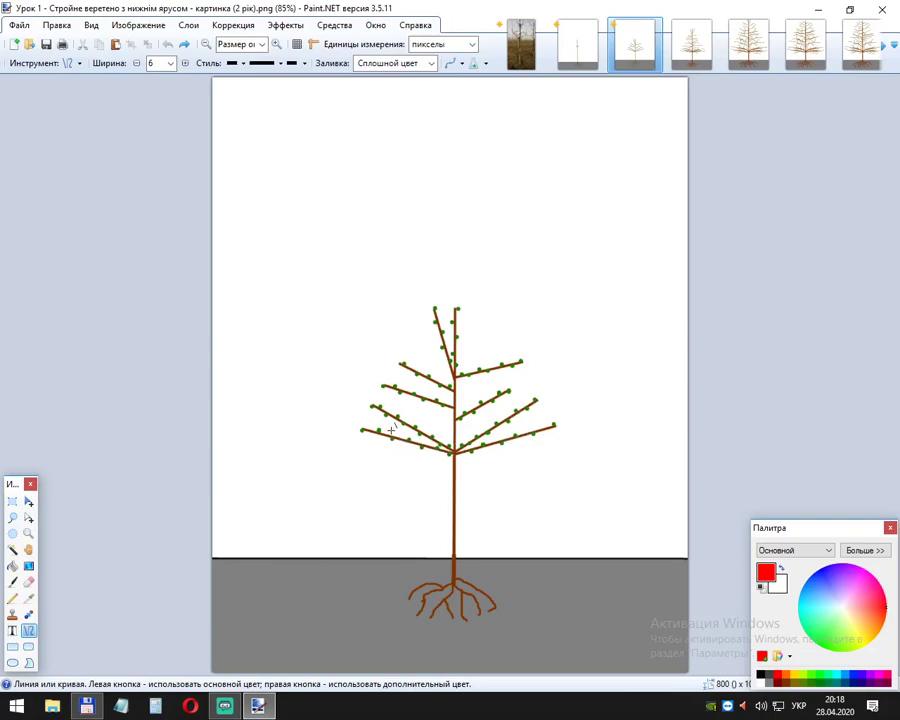
drag(390, 428, 382, 444)
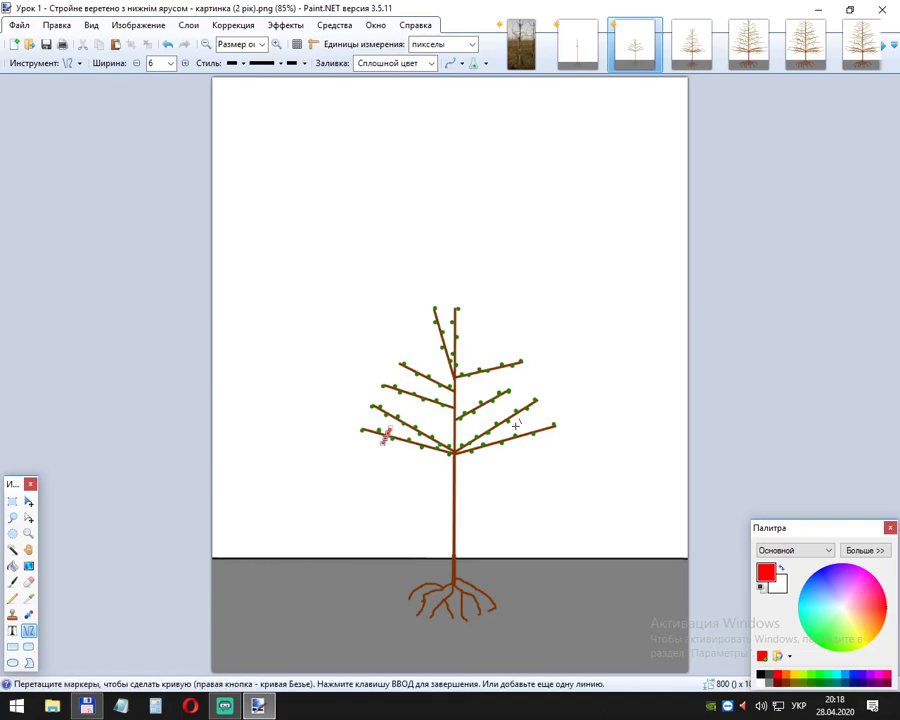
drag(526, 424, 541, 434)
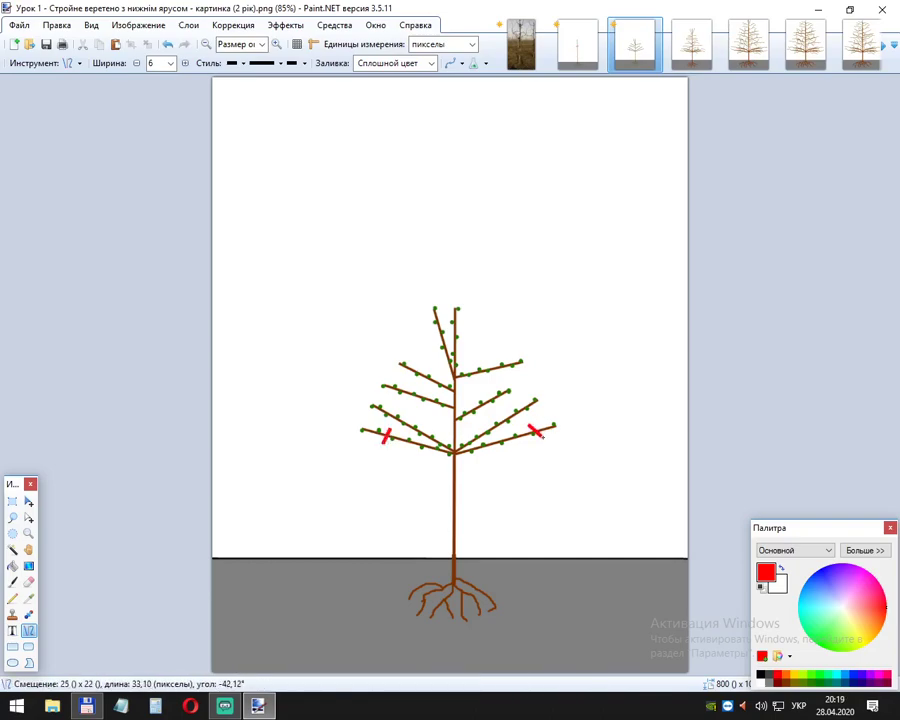
drag(395, 408, 383, 417)
key(Return)
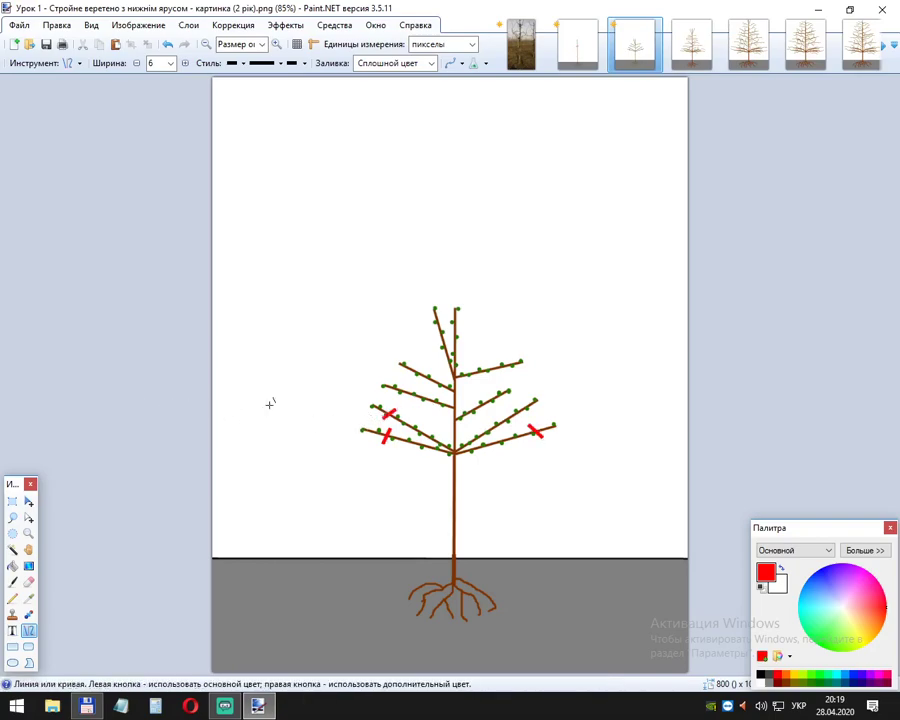
mouse_move(520, 400)
mouse_down()
mouse_move(528, 420)
mouse_move(526, 413)
mouse_up()
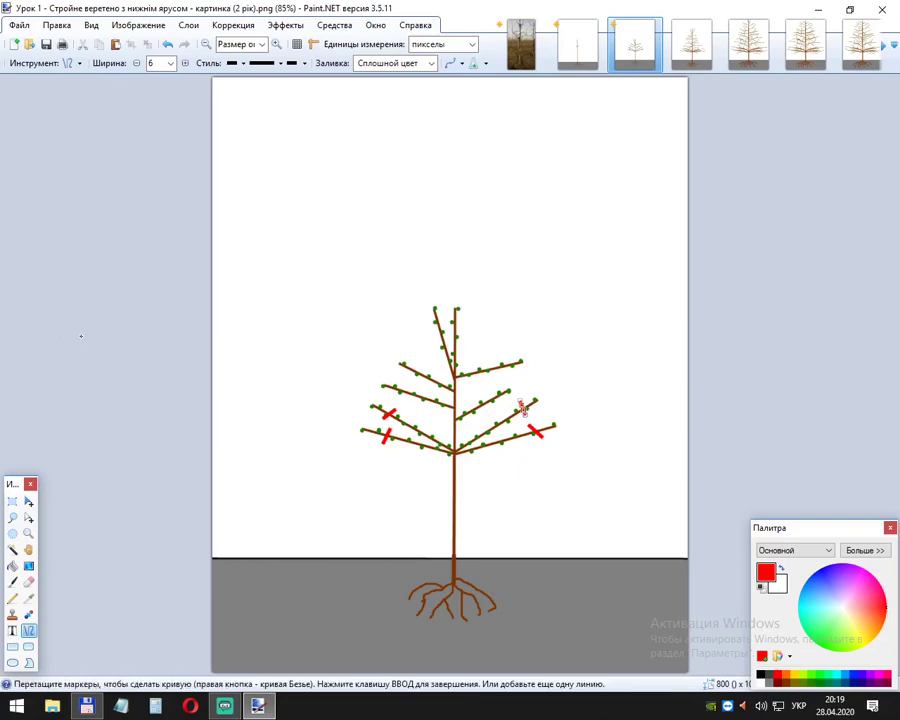
key(Return)
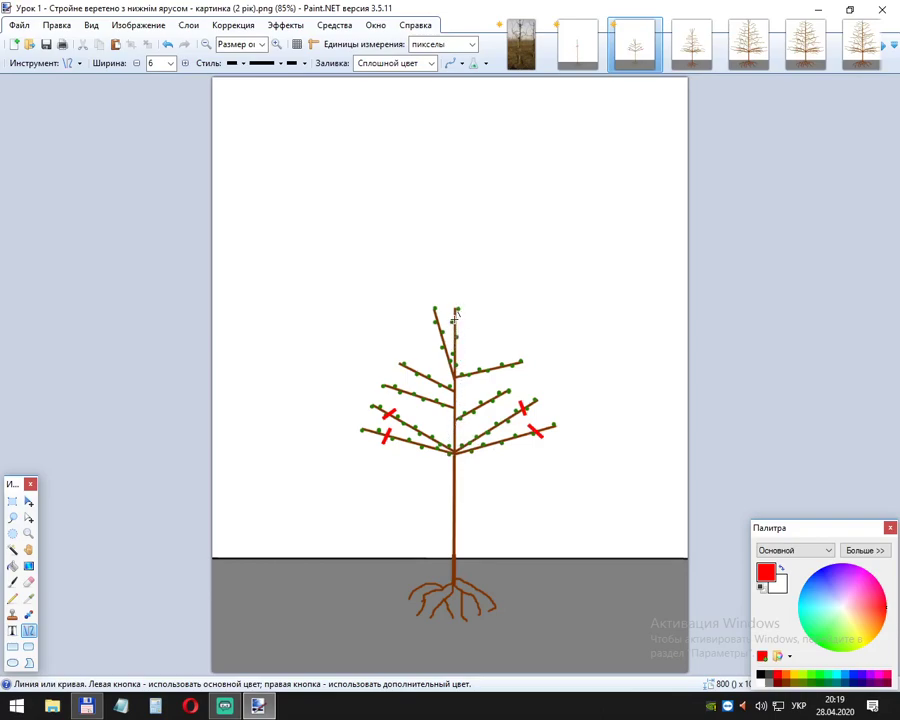
- Mark red cuts close to the trunk on the four side branches above the lower tier
mouse_move(437, 389)
mouse_down()
mouse_move(432, 407)
mouse_move(480, 416)
mouse_up()
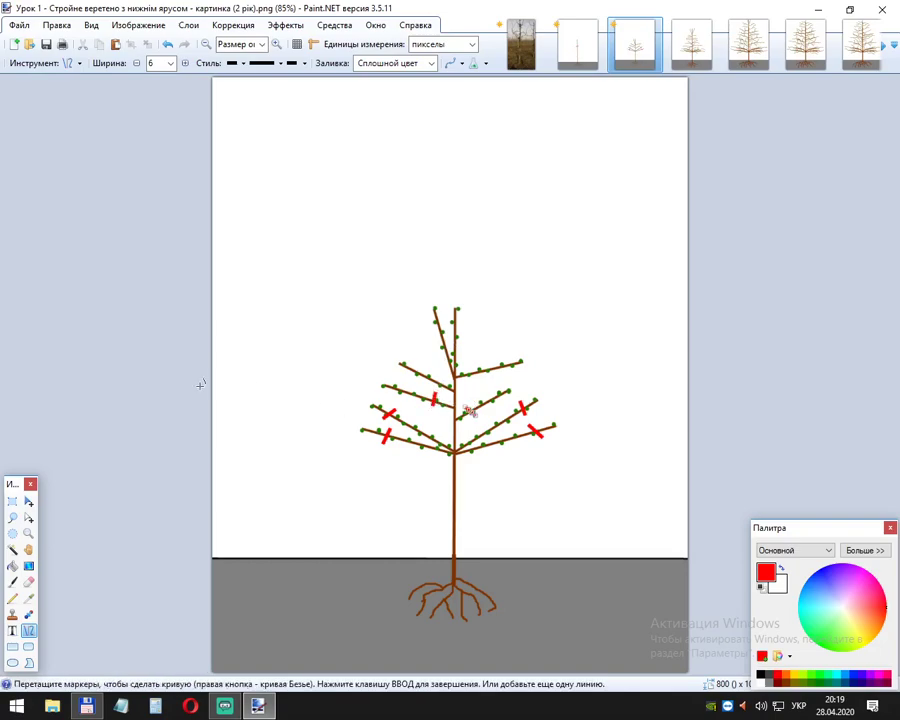
drag(466, 362, 429, 386)
key(Return)
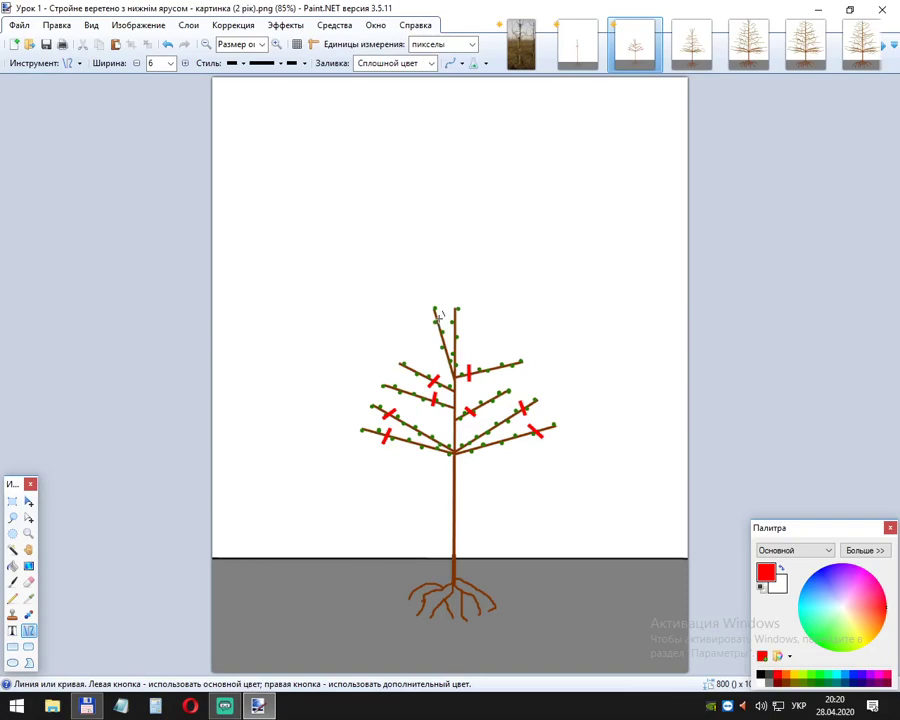
- Mark red cuts at the base of the competing top shoot and across the central leader
drag(453, 356, 450, 377)
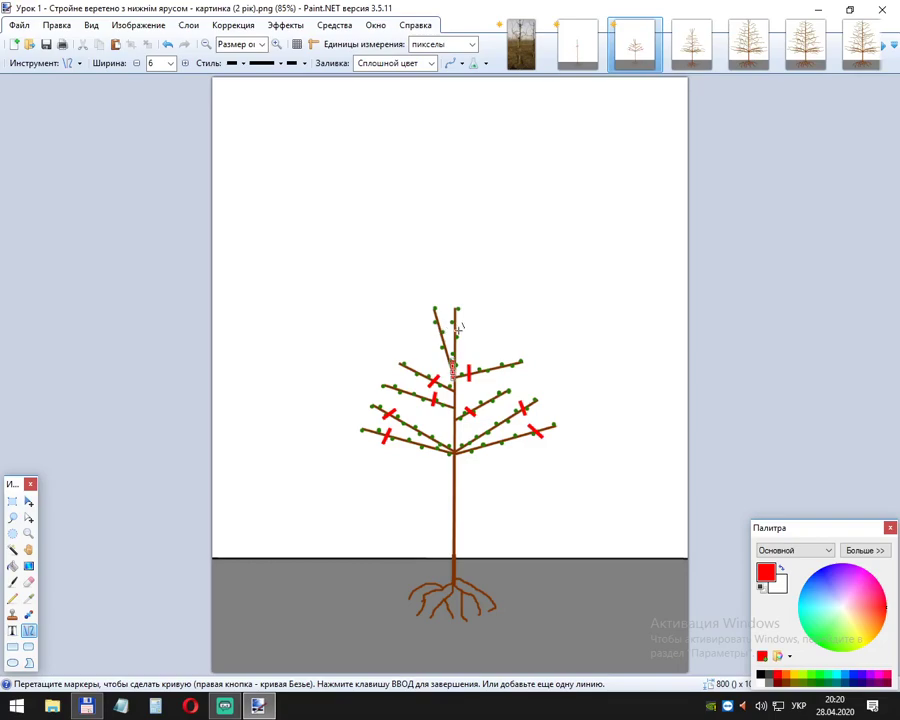
drag(449, 329, 461, 328)
click(264, 328)
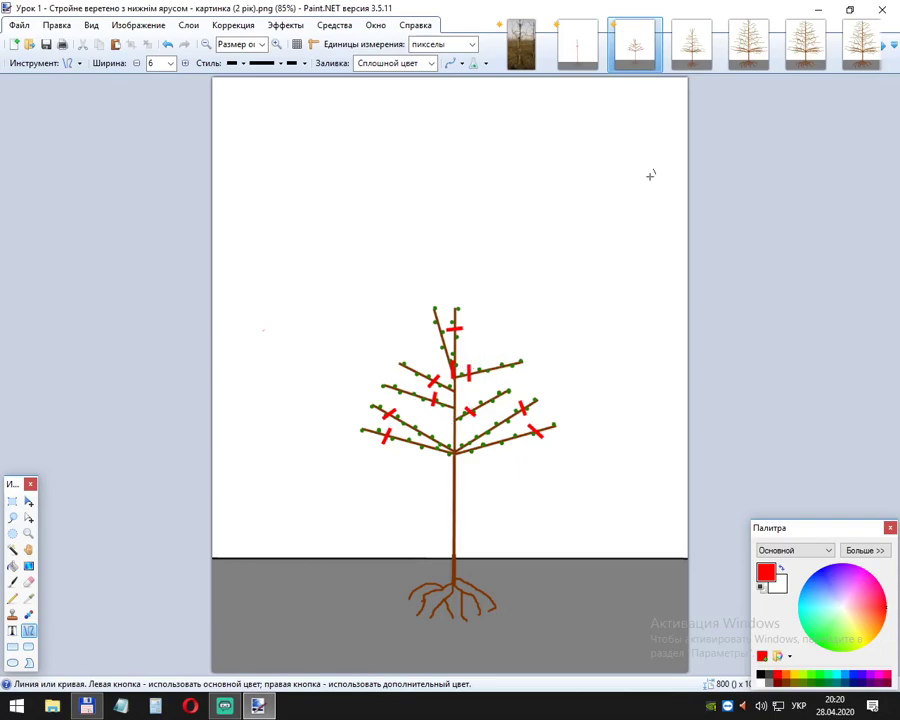
- In the 3-year tree picture (3 рік), draw five red cut lines at the bases of side shoots on the thick lower-tier branches
click(697, 62)
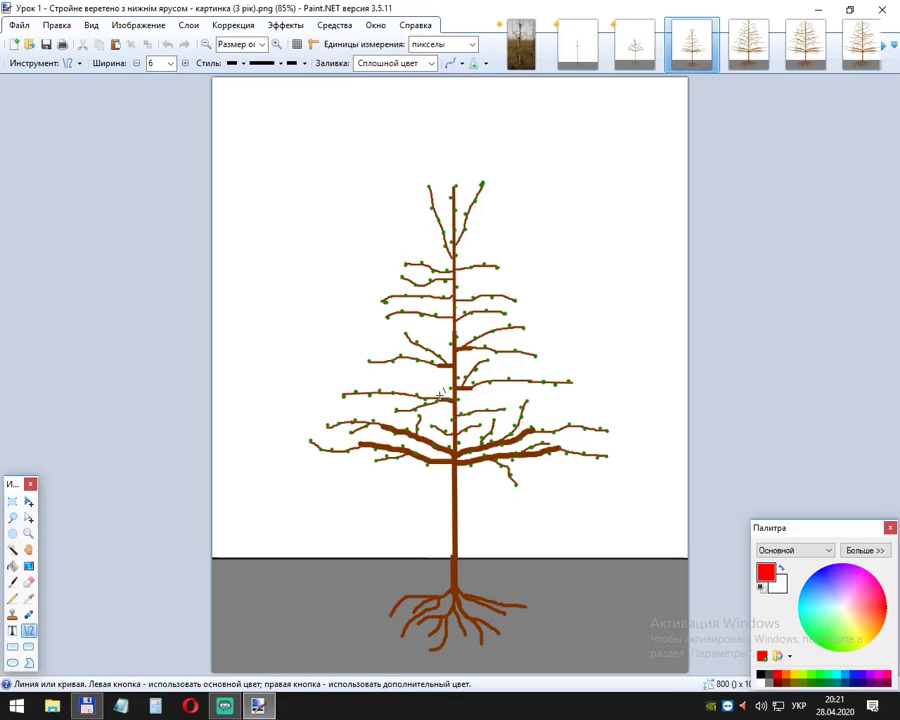
click(635, 45)
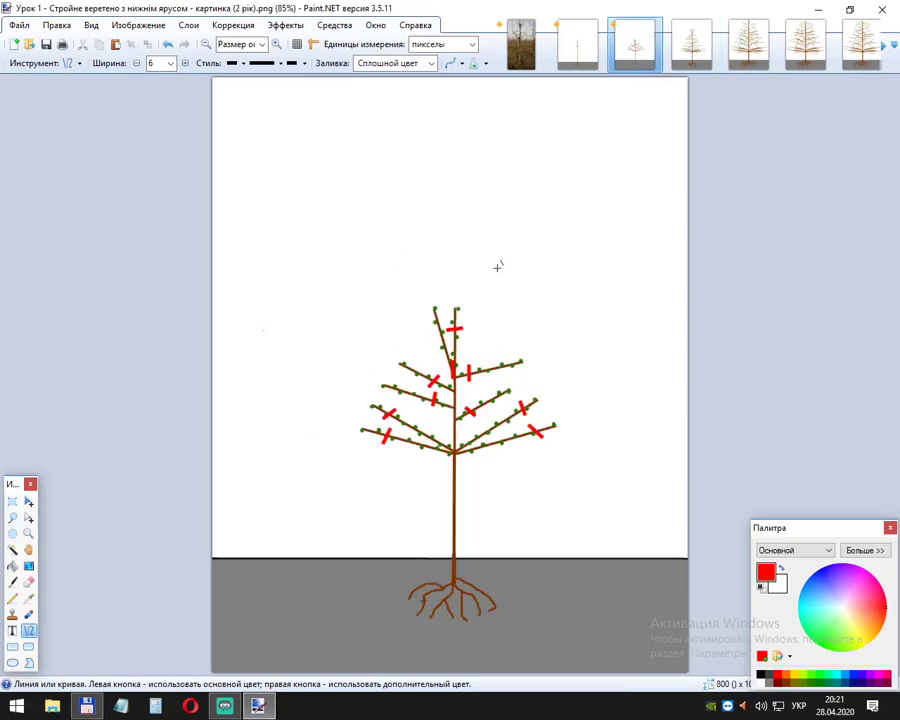
key(ctrl+Tab)
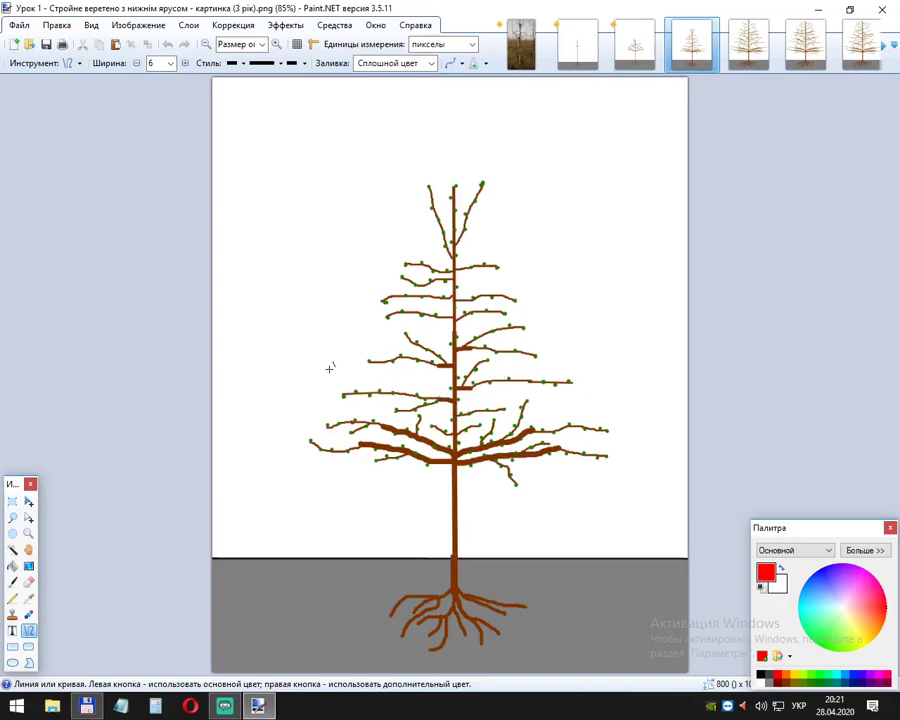
click(483, 467)
drag(483, 467, 509, 461)
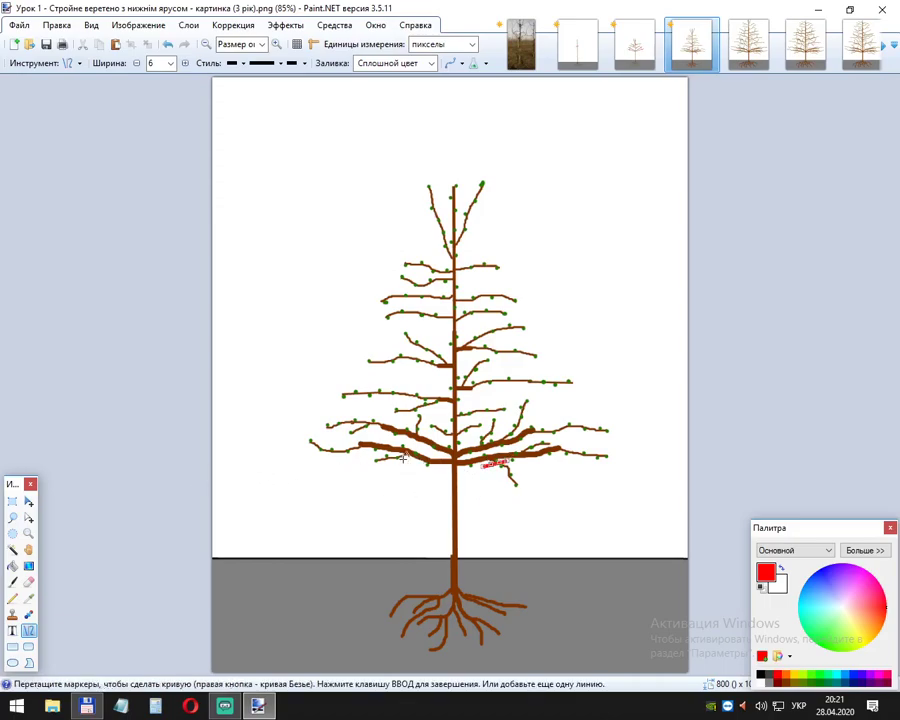
drag(394, 451, 413, 459)
drag(407, 425, 518, 433)
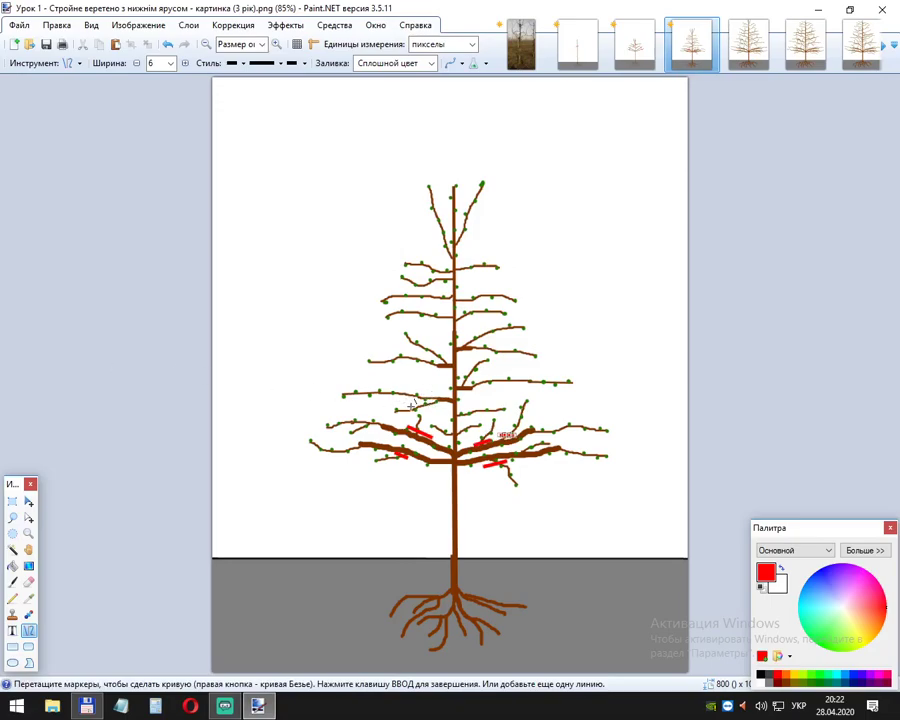
- Mark four red cuts near the trunk on the mid-height branches directly above the lower tier
drag(424, 398, 452, 389)
drag(456, 385, 470, 383)
mouse_move(438, 360)
mouse_down()
mouse_move(456, 360)
mouse_move(473, 344)
mouse_up()
key(Return)
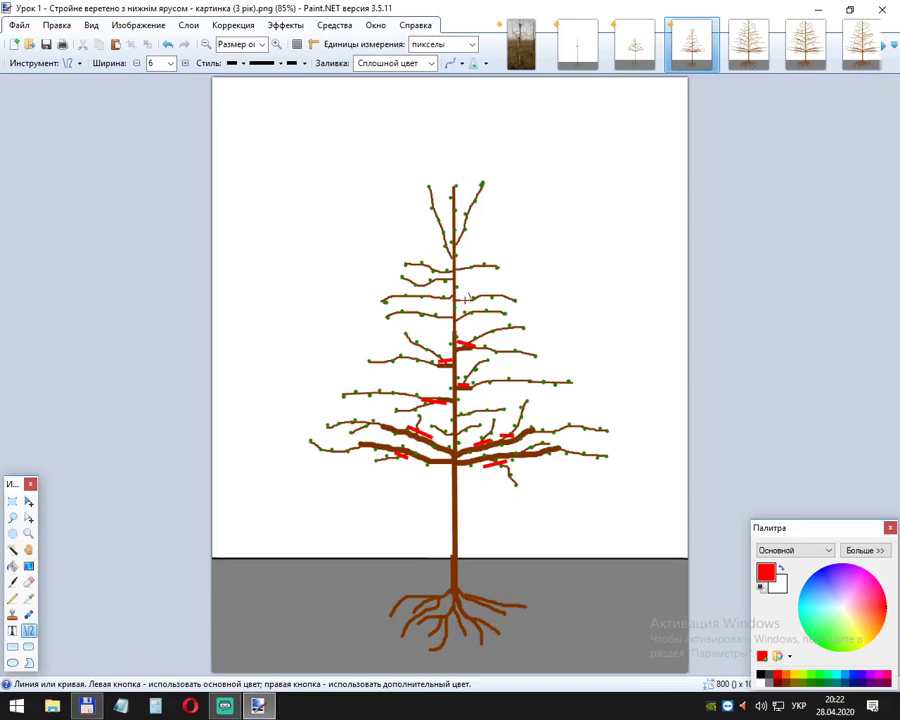
- Draw red cut lines across one upper branch on the right of the trunk and two on the left
drag(468, 292, 479, 305)
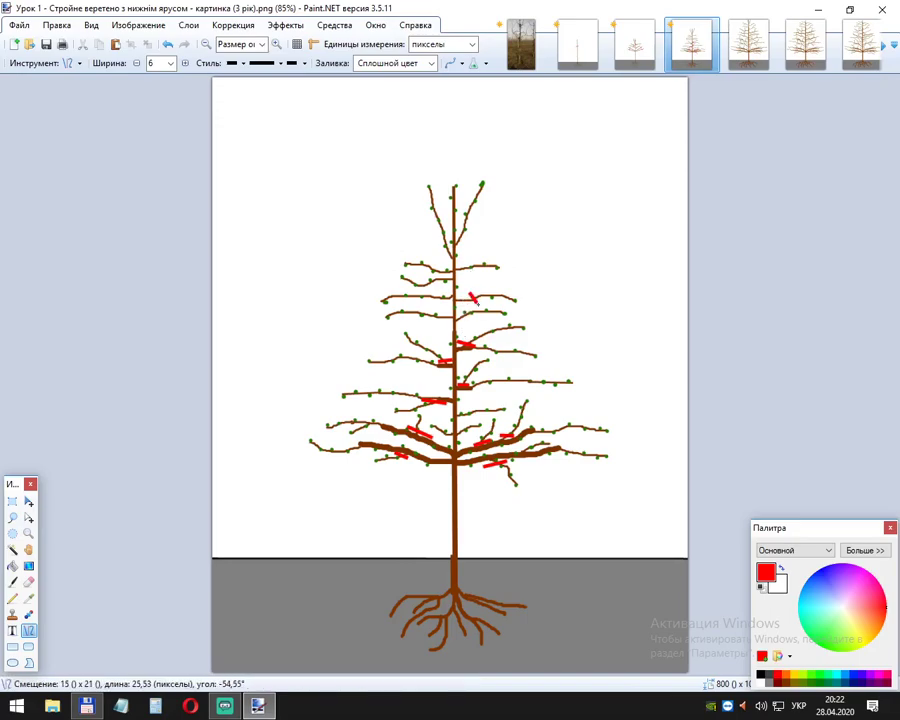
click(172, 314)
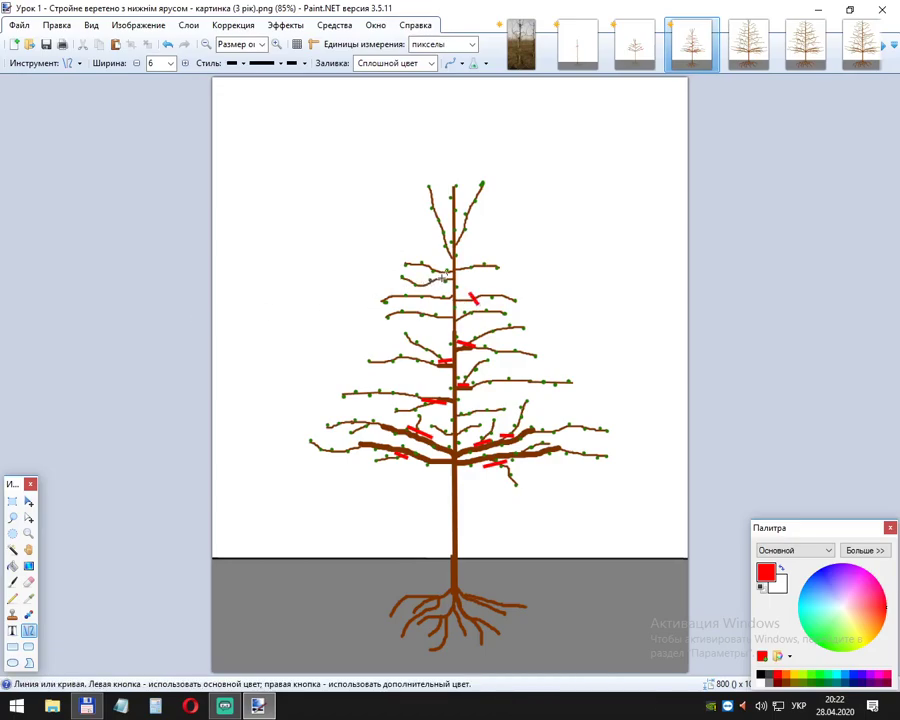
drag(442, 277, 443, 320)
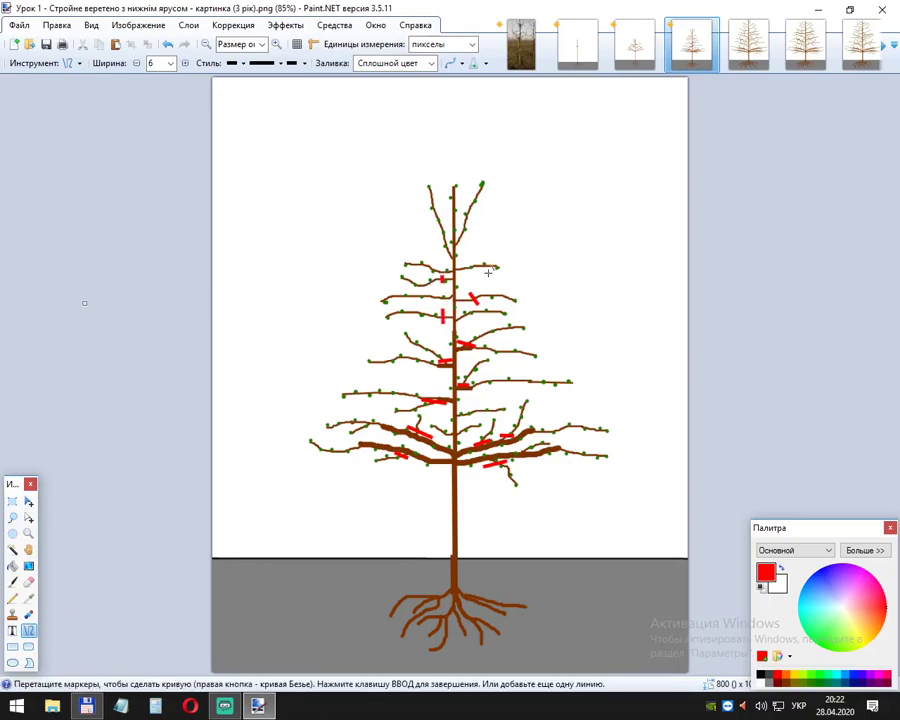
- Mark red cuts at the bases of the two competing top shoots and draw one across the central leader
drag(457, 228, 452, 260)
key(Return)
drag(437, 209, 467, 206)
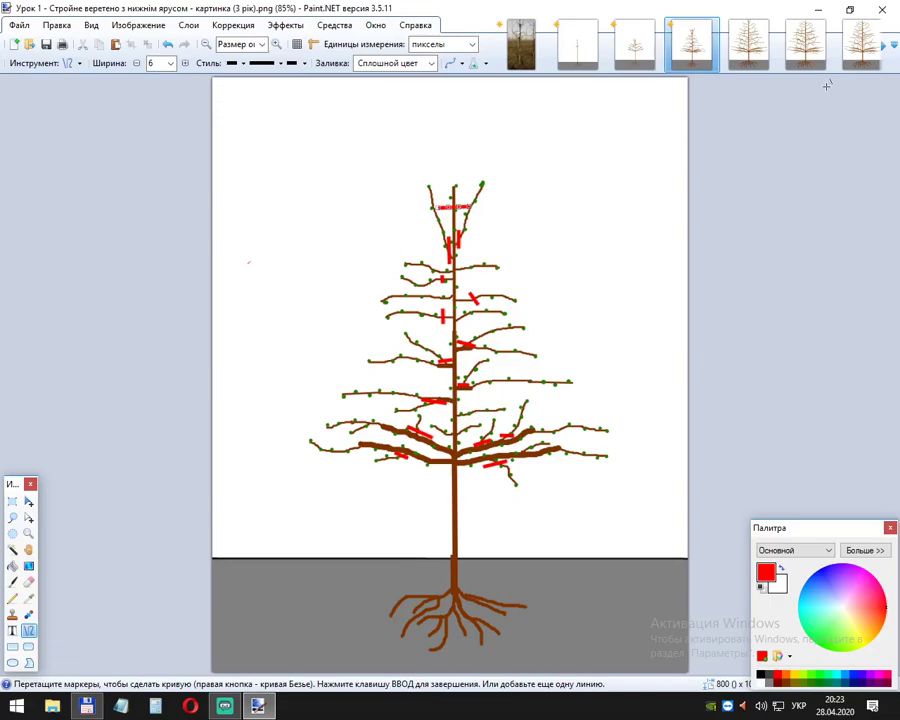
- In the 4-year tree picture (4 рік), draw red cut lines at the bases of side shoots along the thick lower-tier branches
click(750, 45)
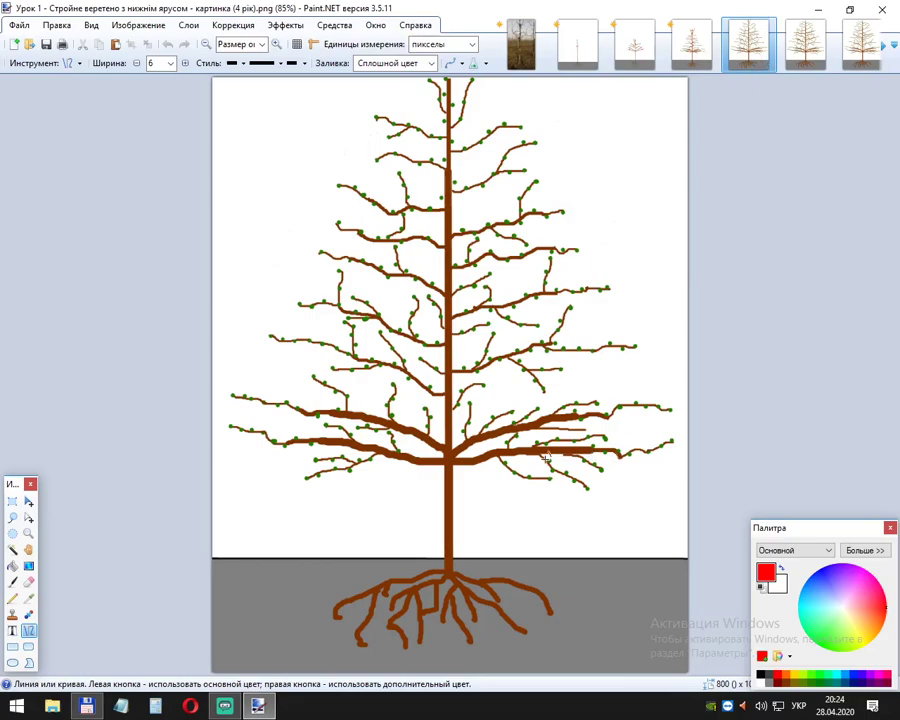
drag(490, 462, 562, 452)
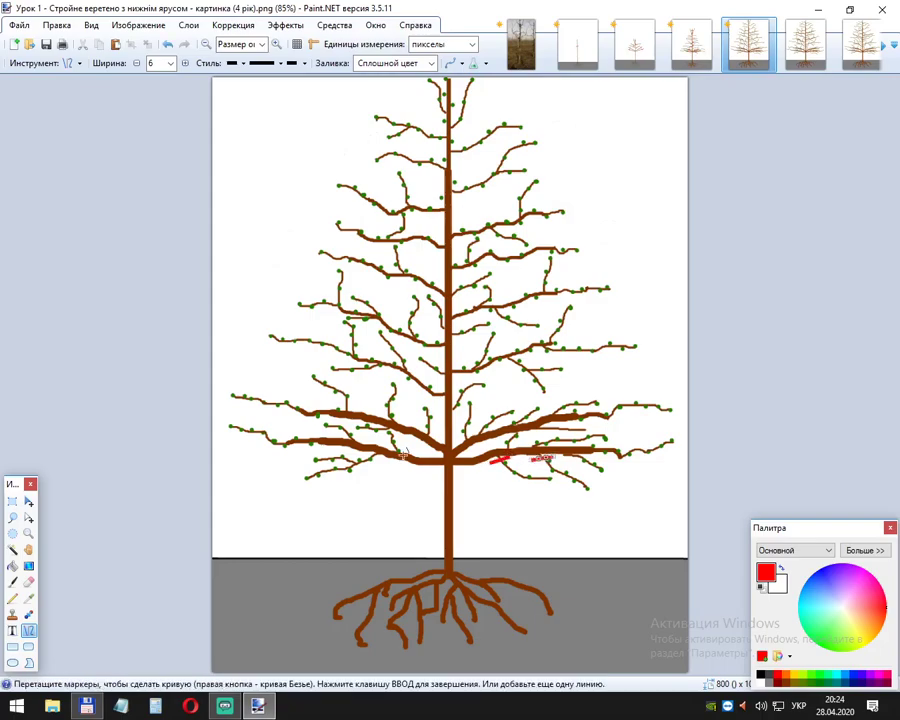
drag(356, 456, 386, 457)
drag(381, 411, 403, 421)
drag(461, 438, 477, 431)
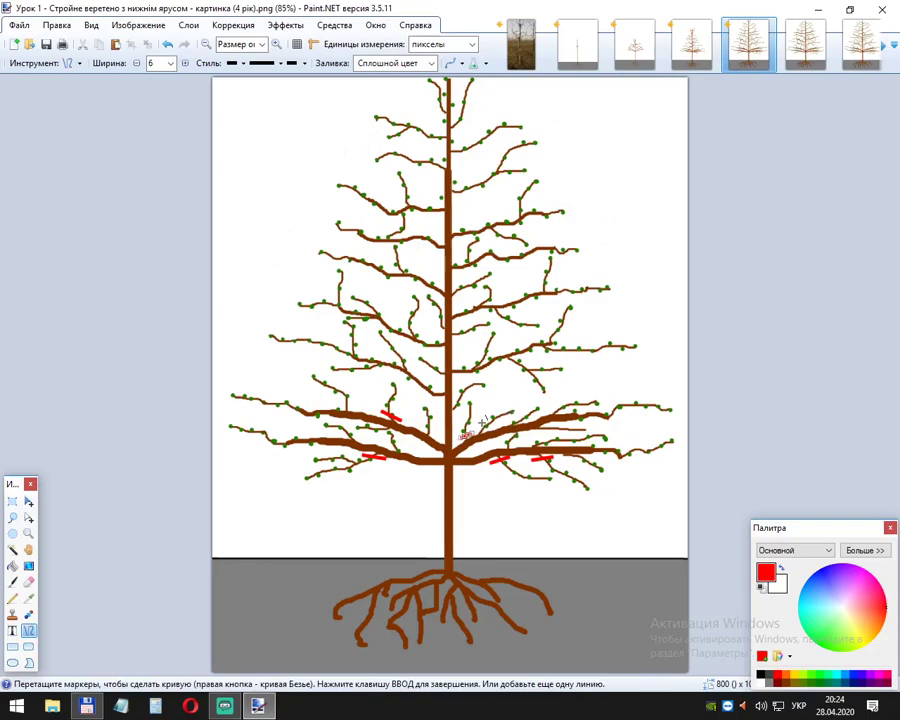
key(Return)
drag(575, 452, 593, 459)
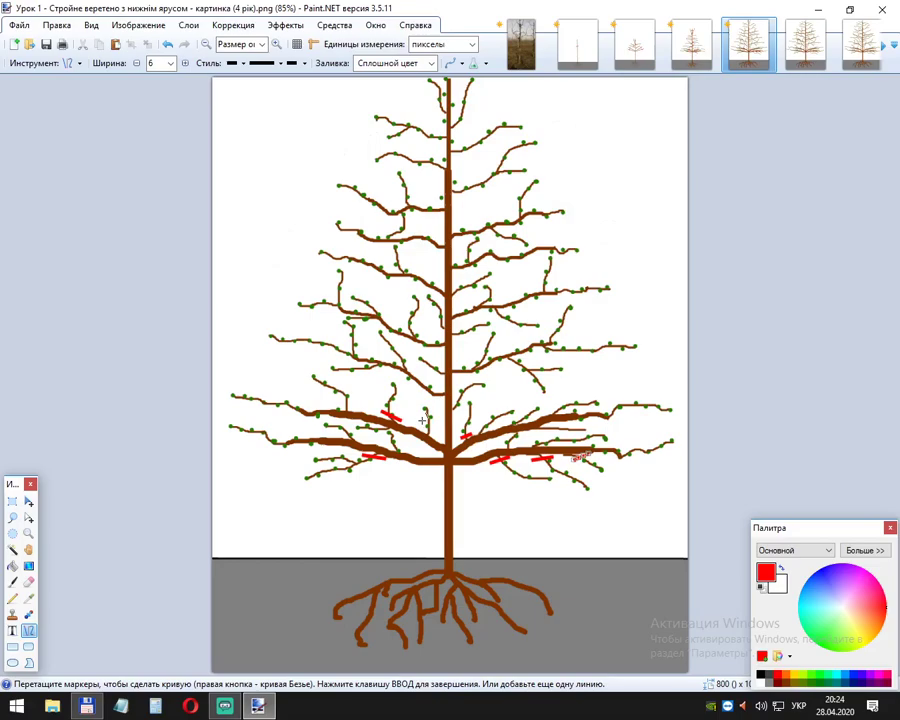